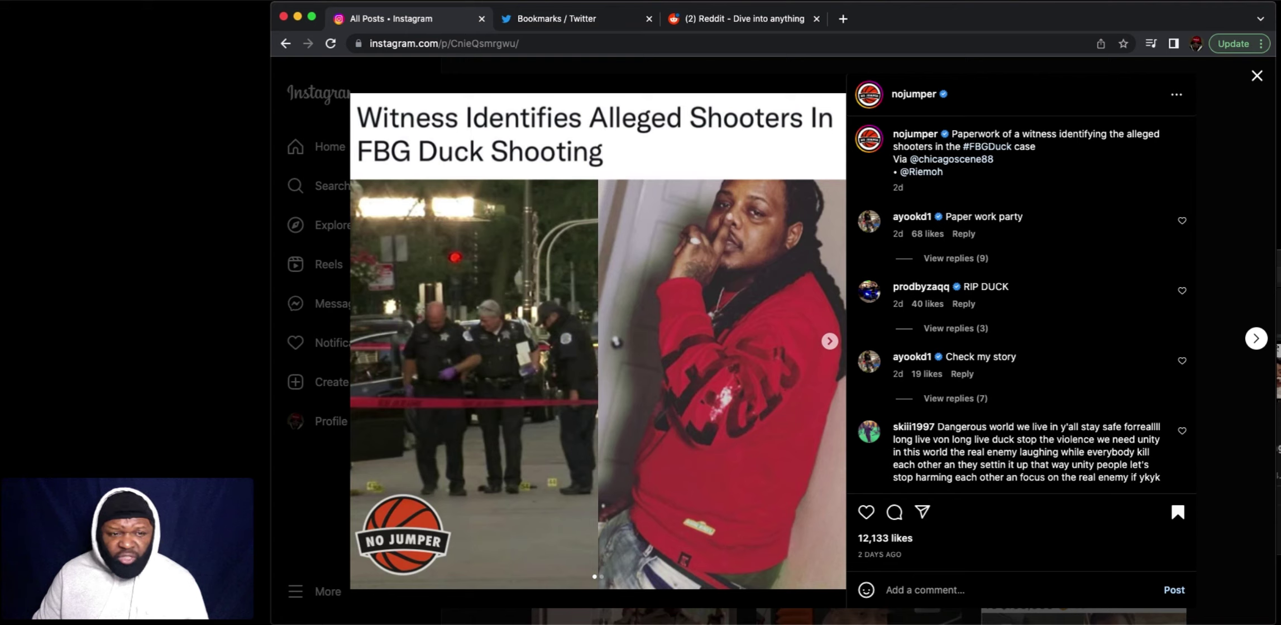
left_click(831, 340)
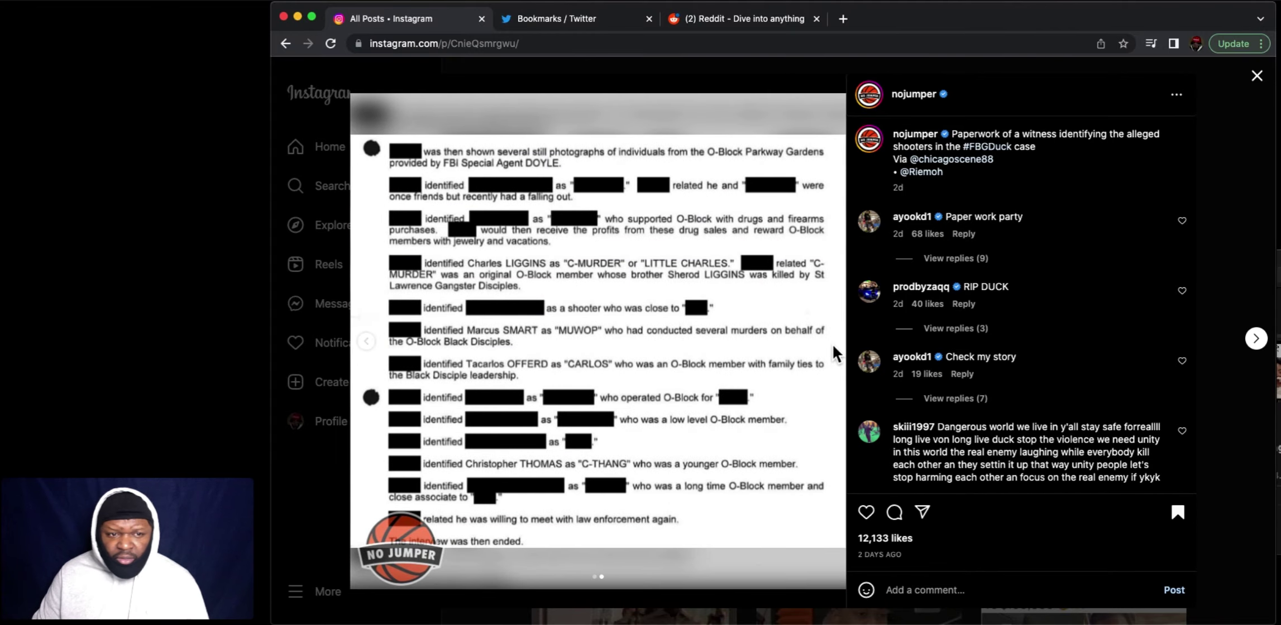